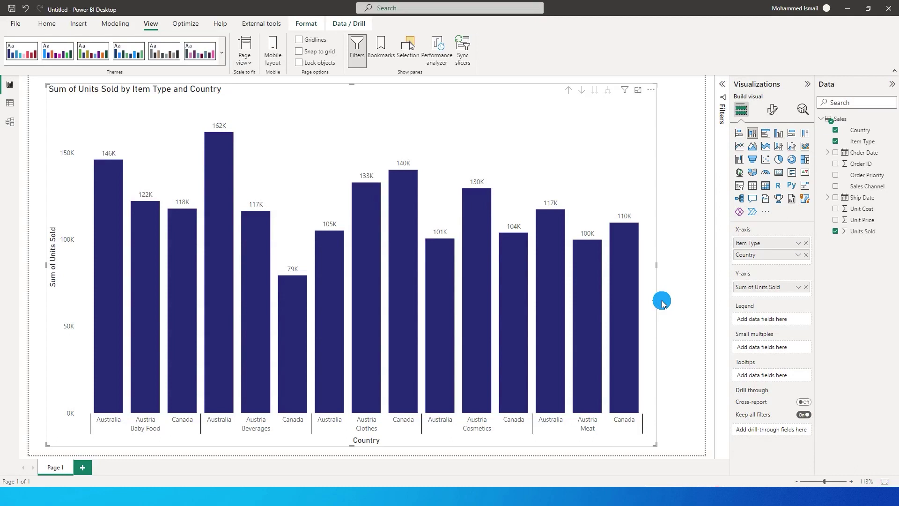
Reselect the column chart and open conditional formatting for its default column colour
left_click(661, 302)
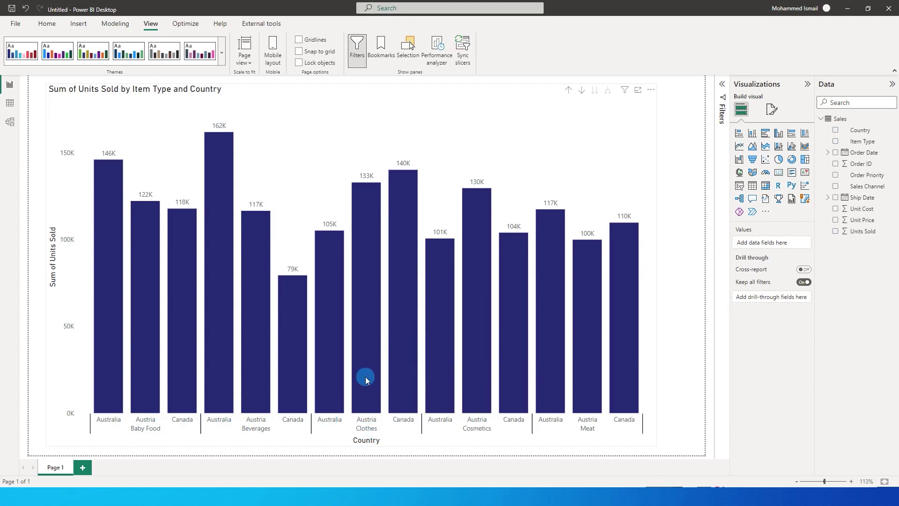
mouse_move(477, 423)
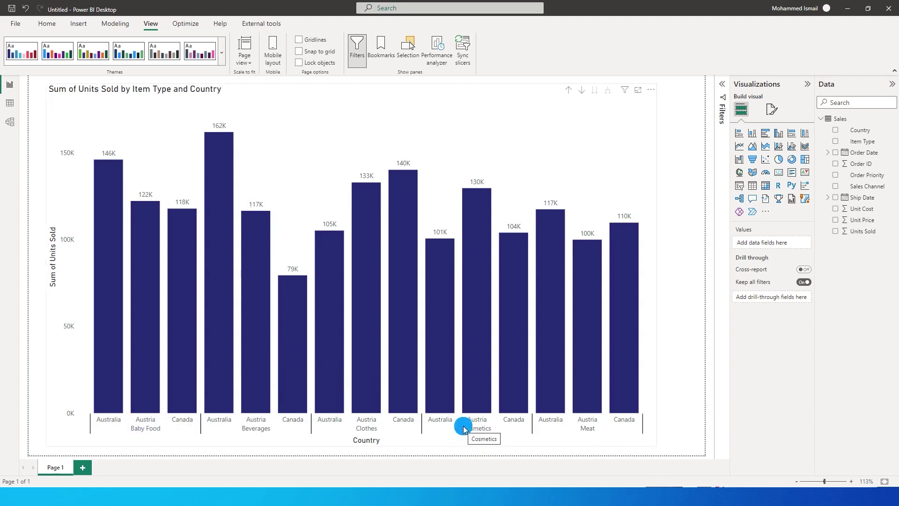
left_click(774, 109)
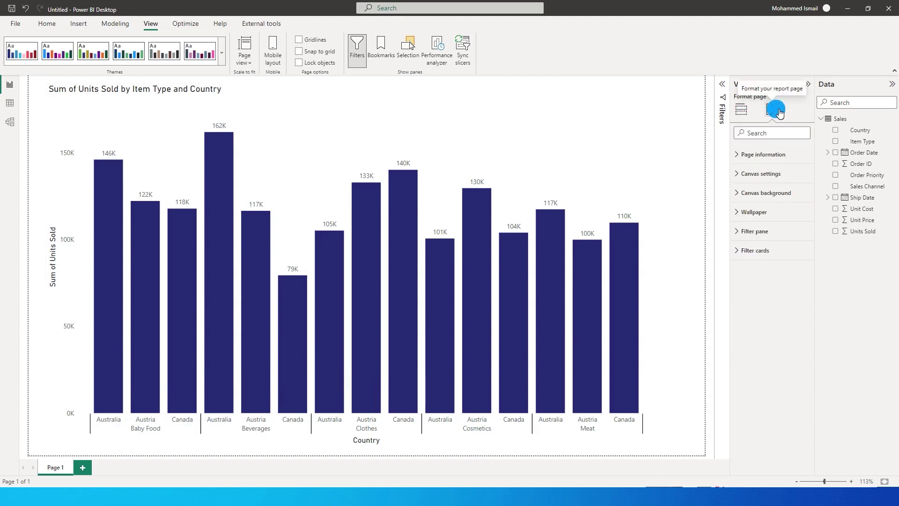
left_click(773, 111)
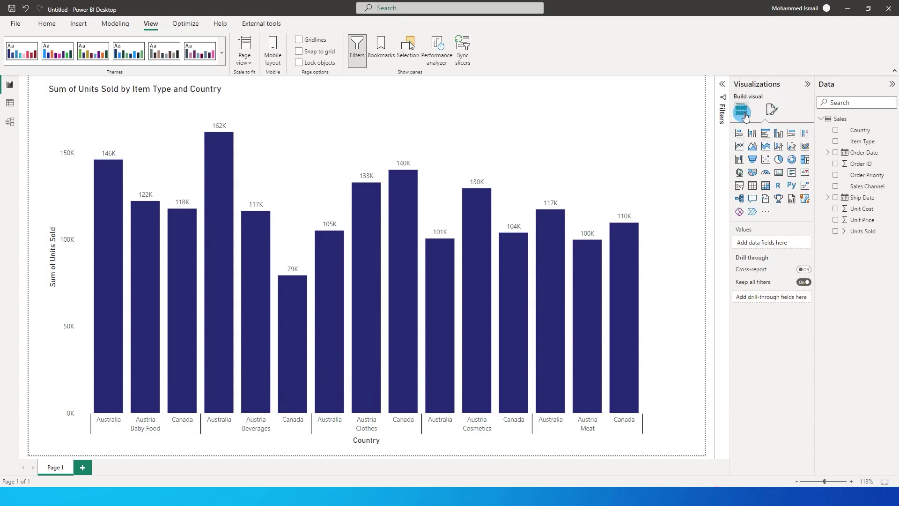
left_click(534, 137)
left_click(773, 110)
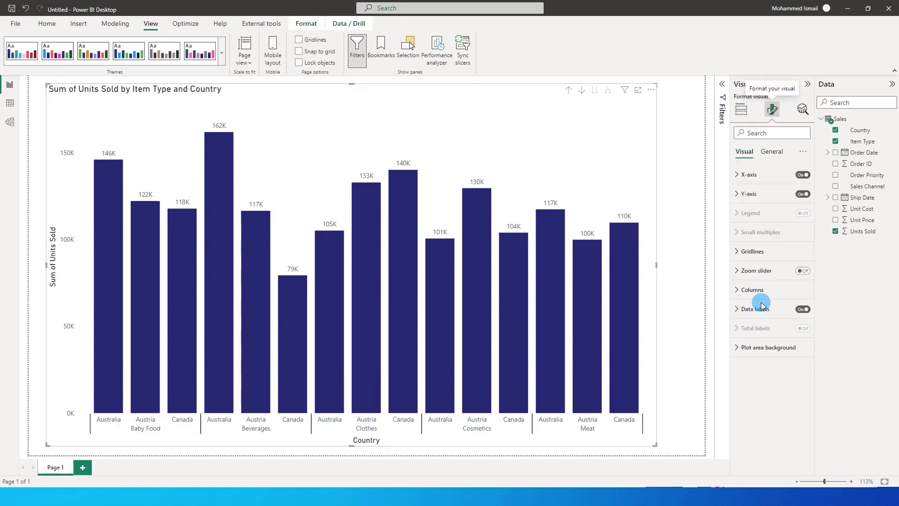
left_click(739, 296)
scroll(774, 302, "down", 1)
scroll(775, 305, "down", 1)
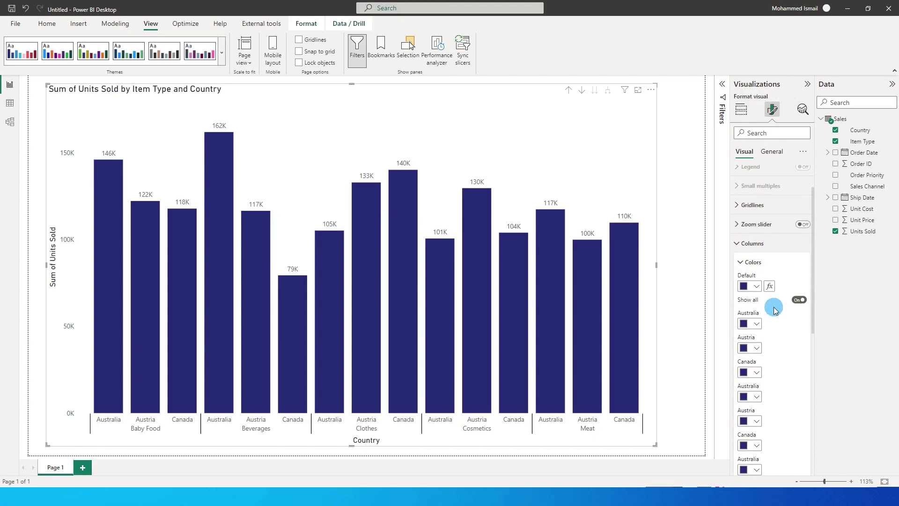
left_click(771, 287)
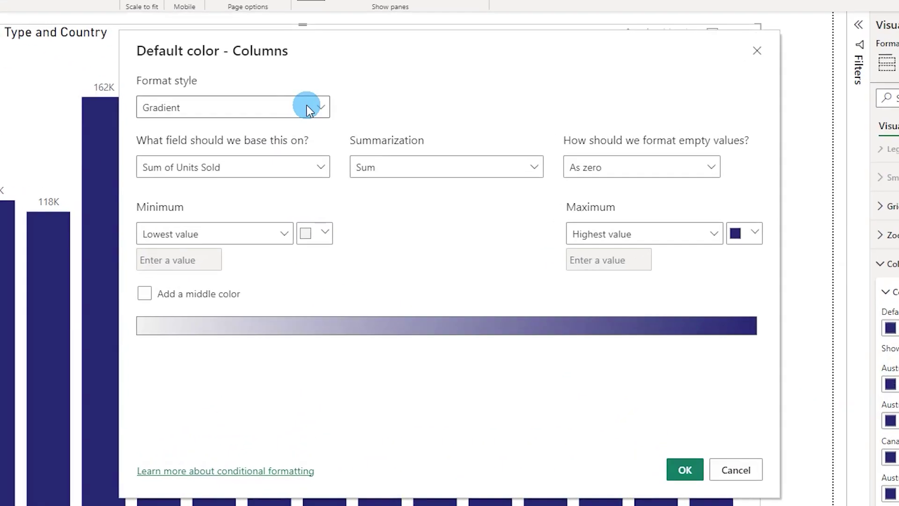
Set the column colour to Rules on First of Item Type, using the 'is' operator
left_click(353, 138)
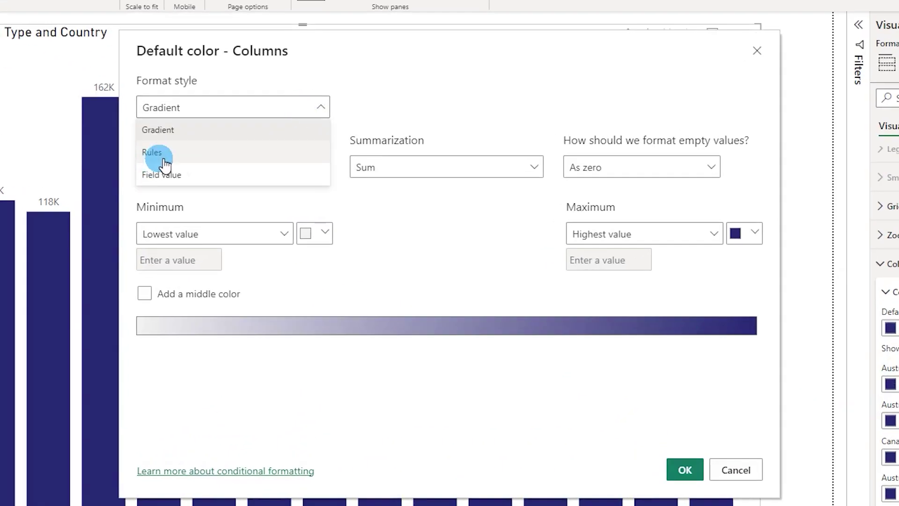
left_click(163, 153)
left_click(291, 169)
left_click(203, 250)
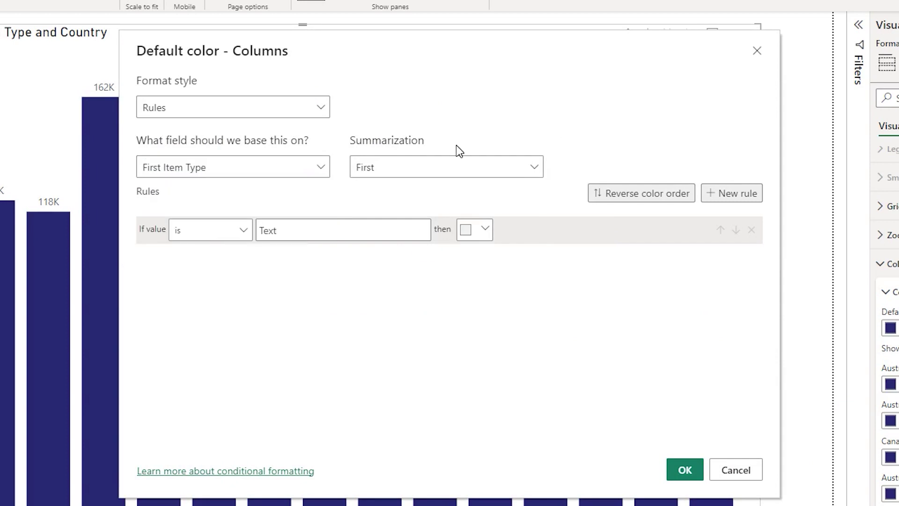
left_click(415, 167)
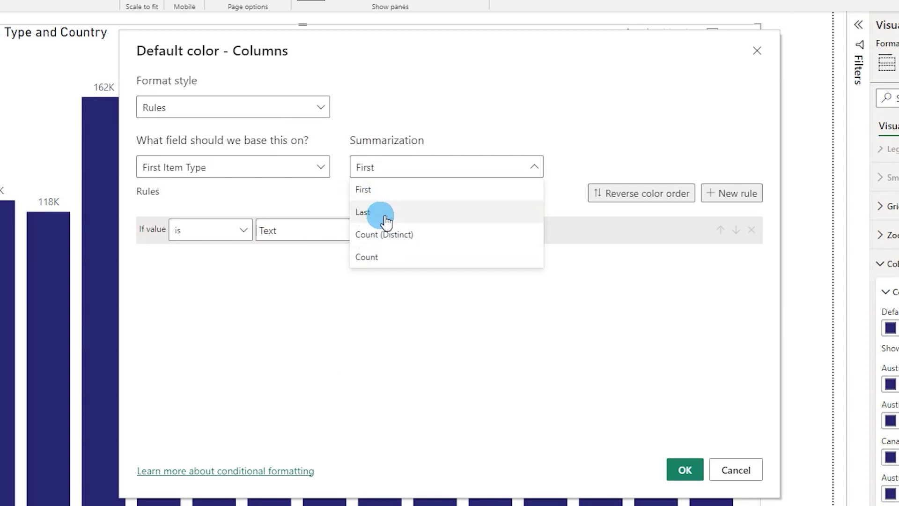
left_click(370, 196)
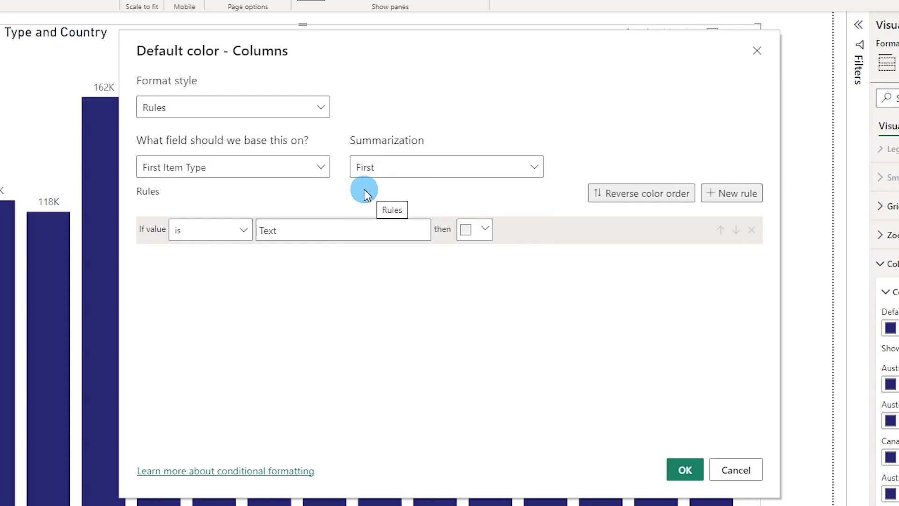
left_click(202, 232)
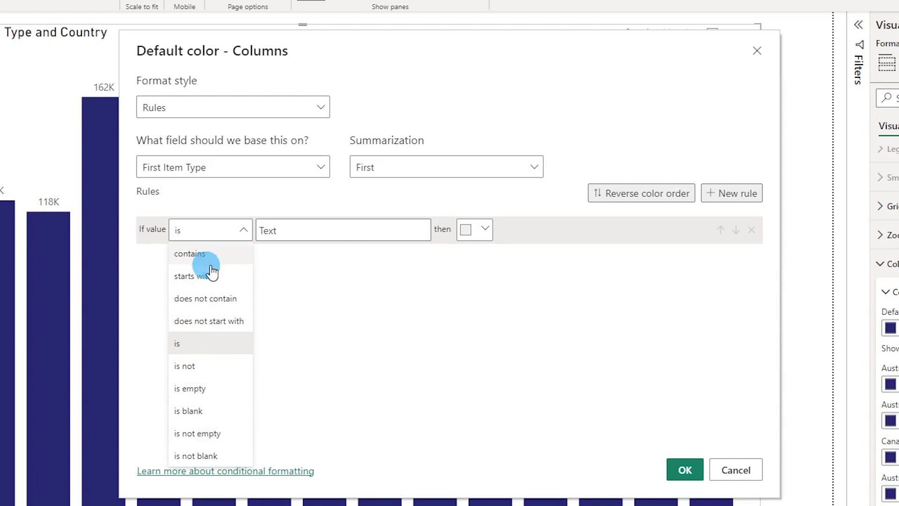
left_click(184, 343)
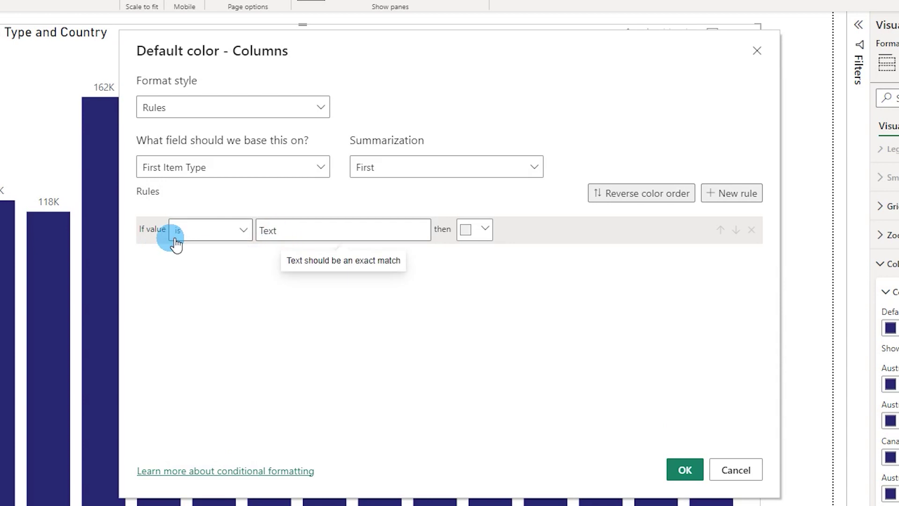
left_click(303, 232)
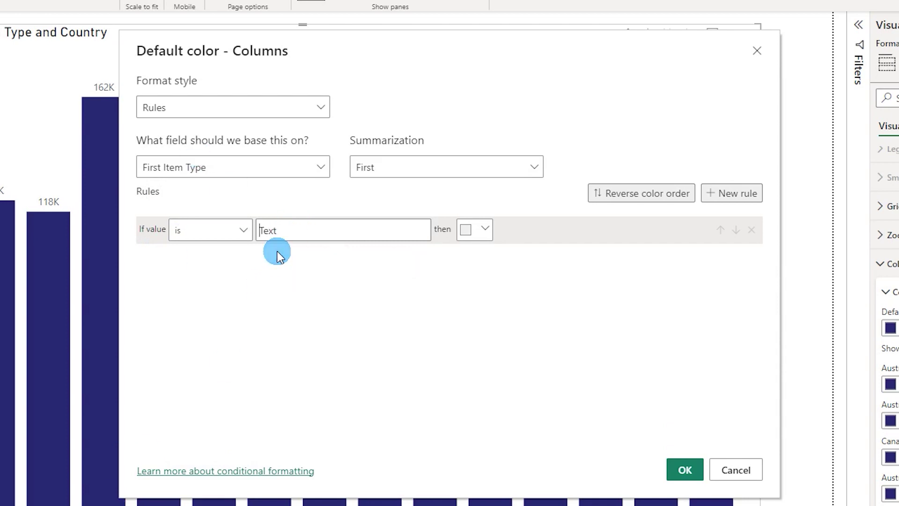
type("Baby Food")
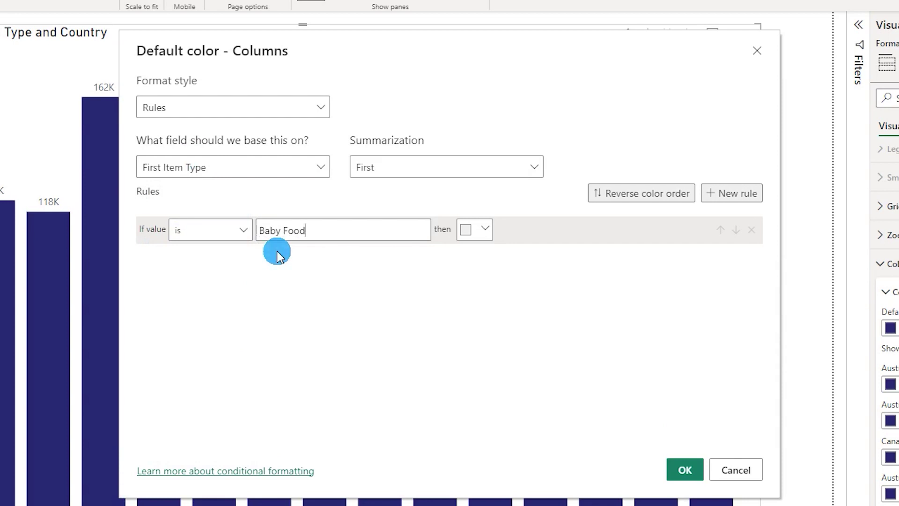
Colour the Baby Food rule teal and add a Beverages rule in light pink
left_click(487, 232)
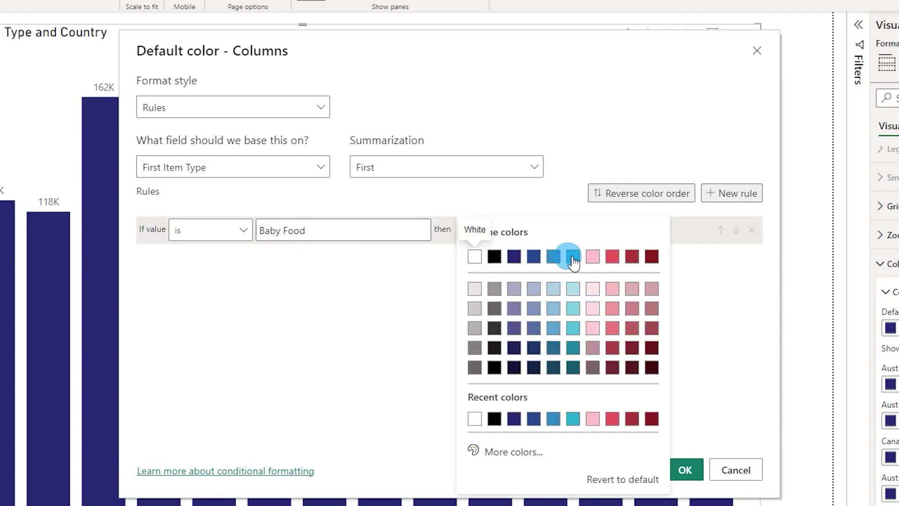
left_click(573, 258)
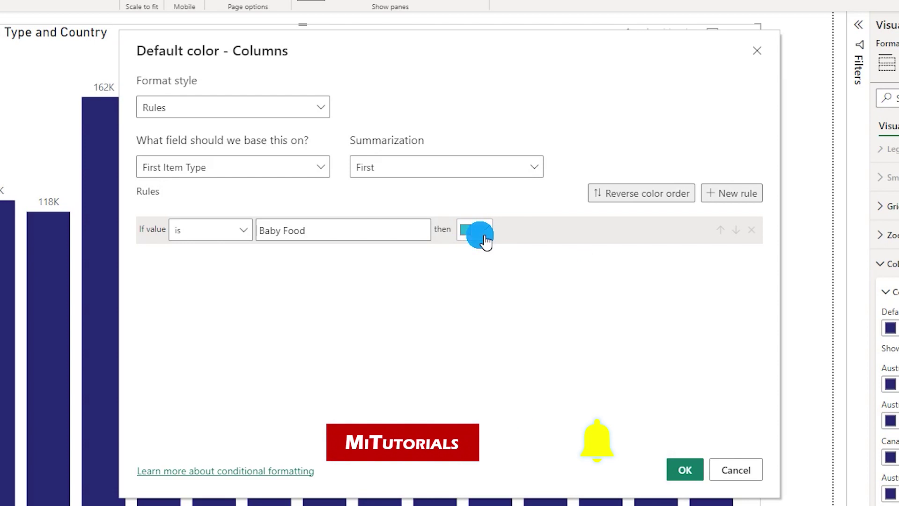
left_click(734, 193)
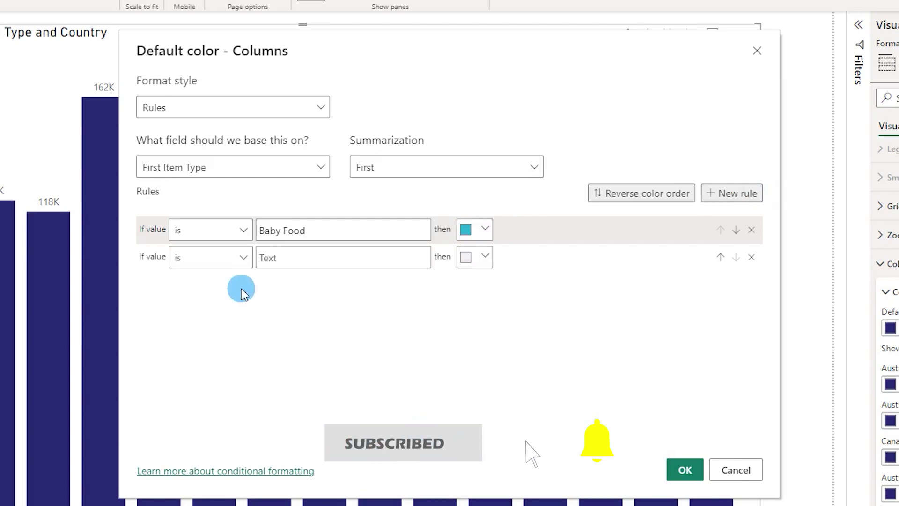
type("B")
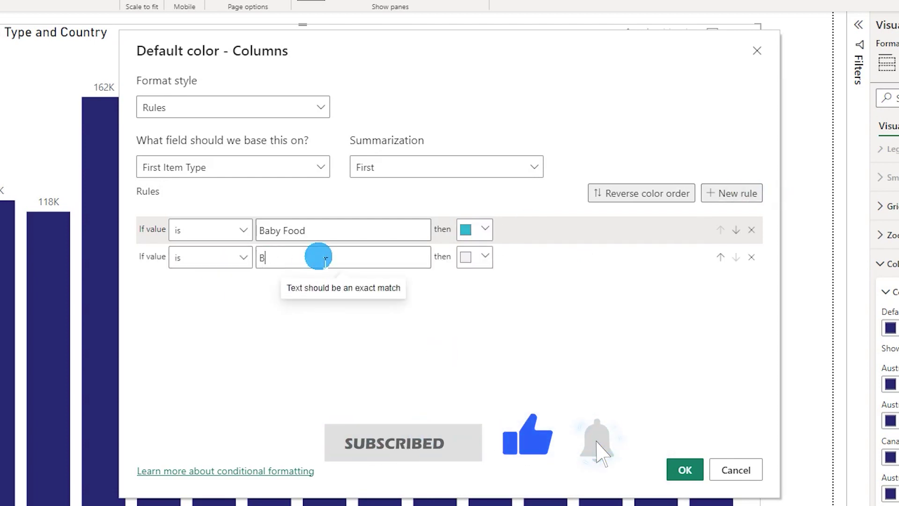
type("everages")
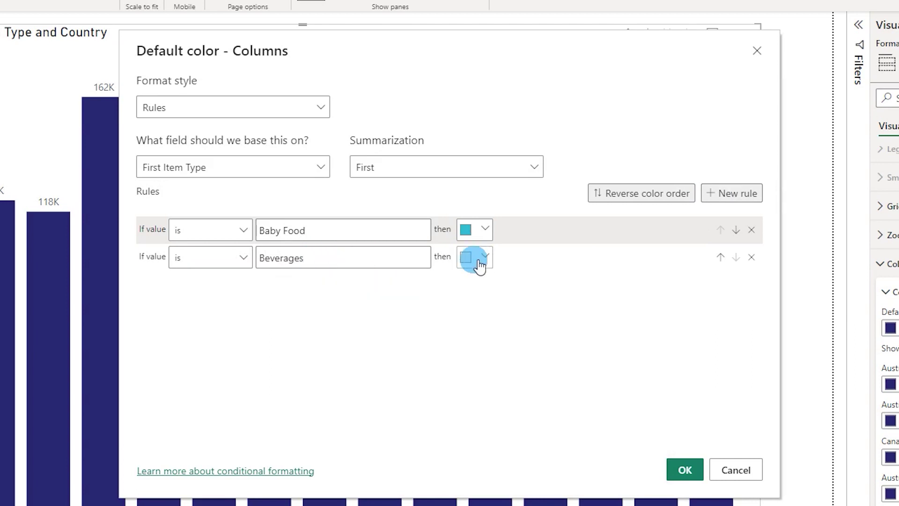
left_click(474, 256)
left_click(605, 257)
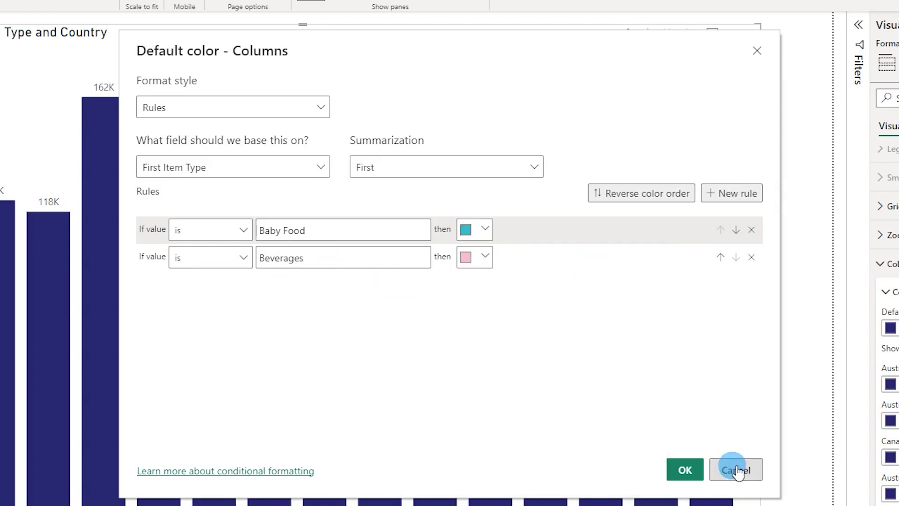
Add a Cosmetics 'is' rule in red and apply the item-type colours
left_click(731, 193)
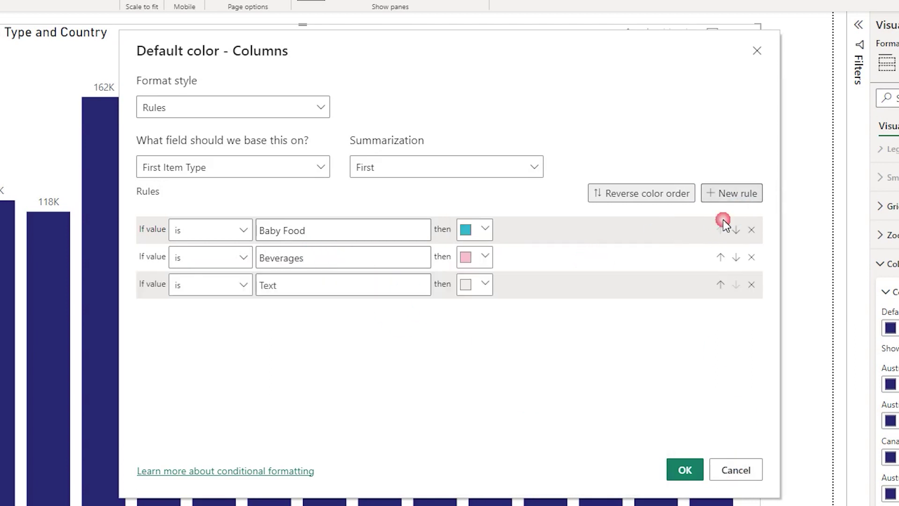
left_click(242, 285)
left_click(308, 290)
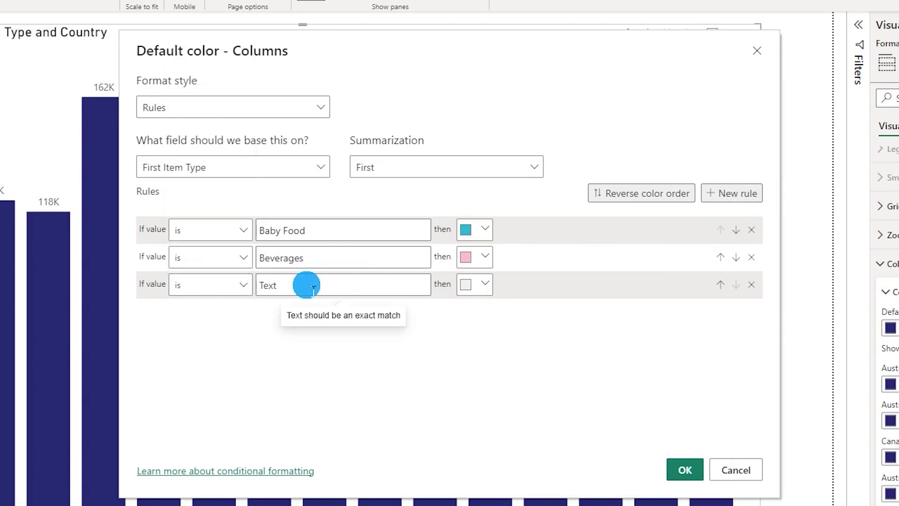
type("Co")
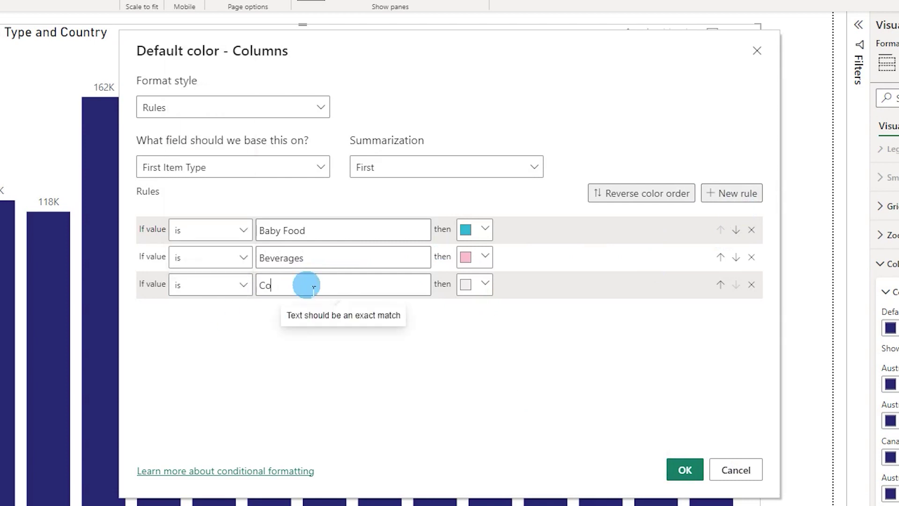
type("smetics")
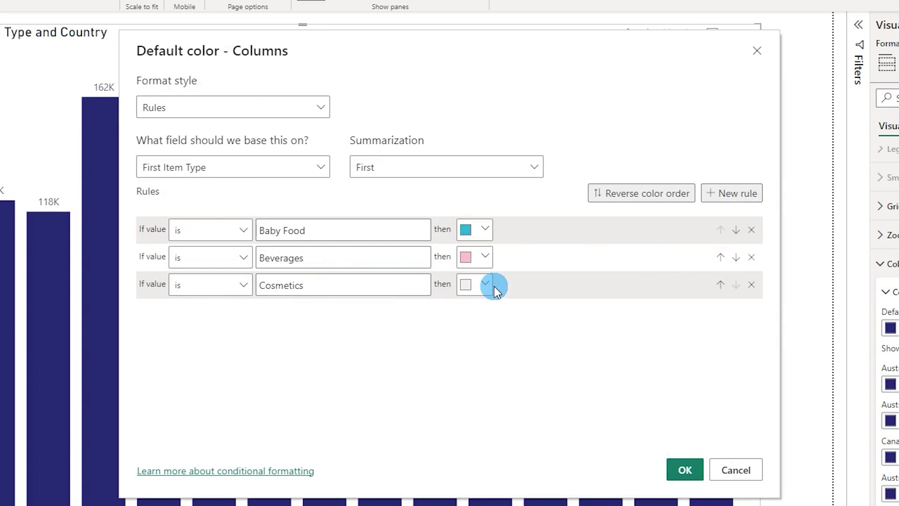
left_click(484, 284)
left_click(652, 234)
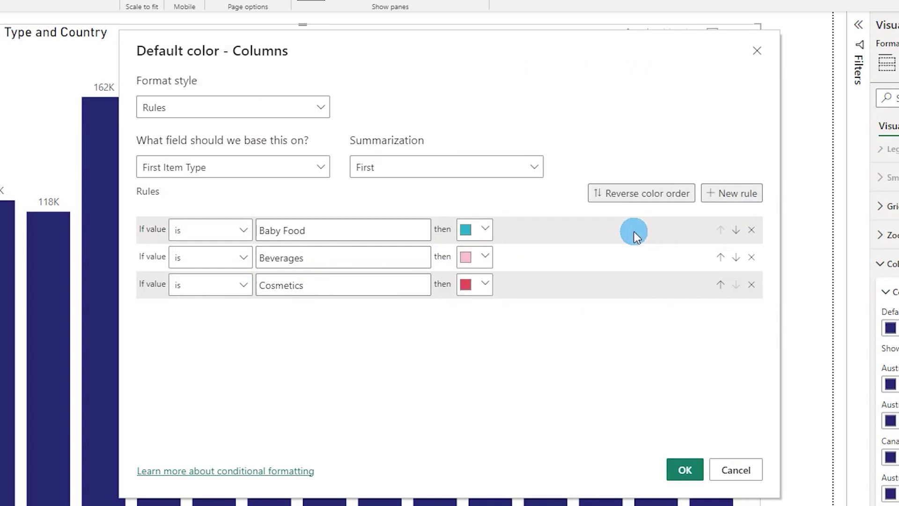
left_click(683, 470)
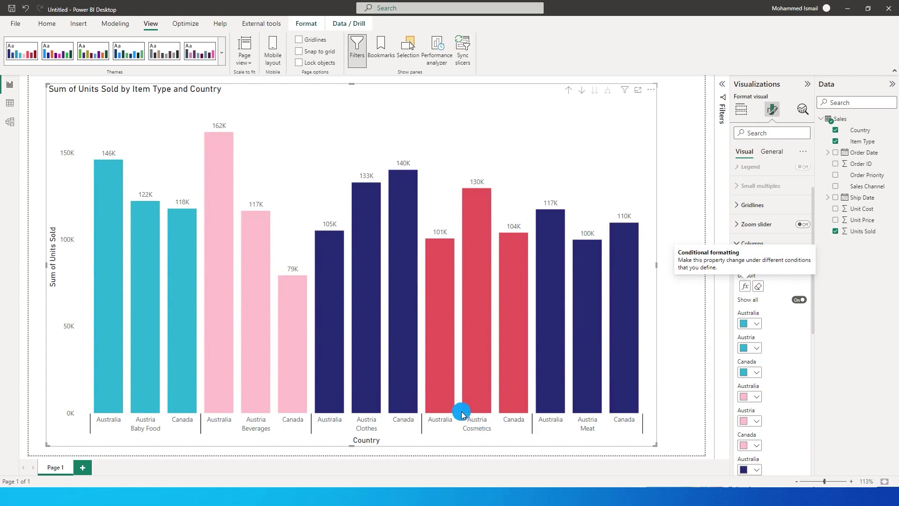
mouse_move(746, 286)
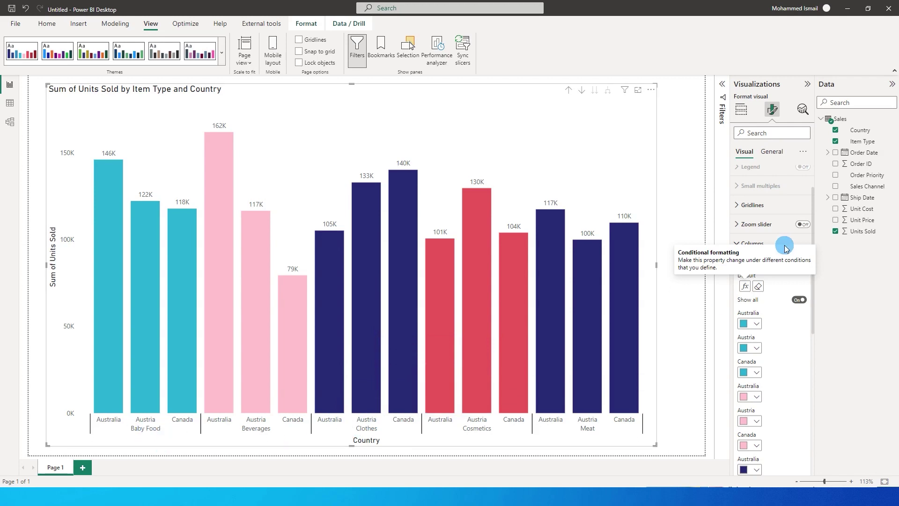
Reopen the colour rules and switch the field to Country from the Sales table
left_click(745, 286)
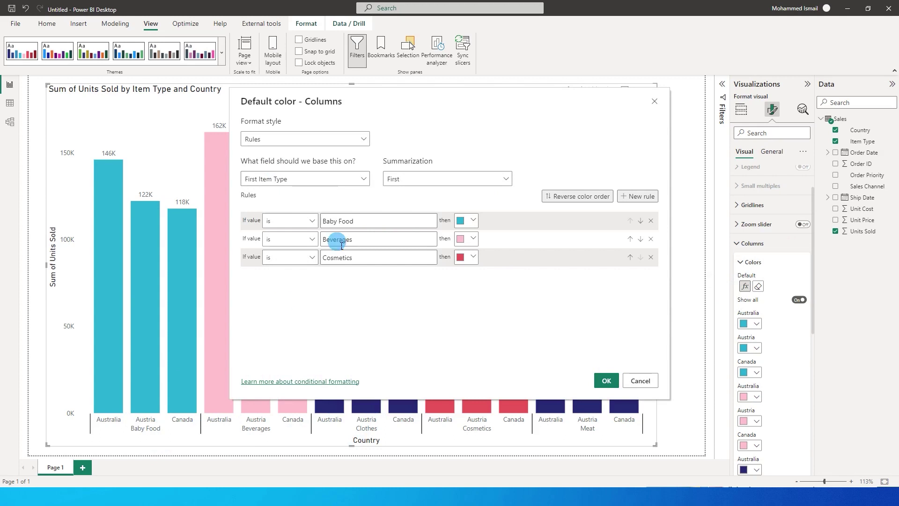
left_click(365, 180)
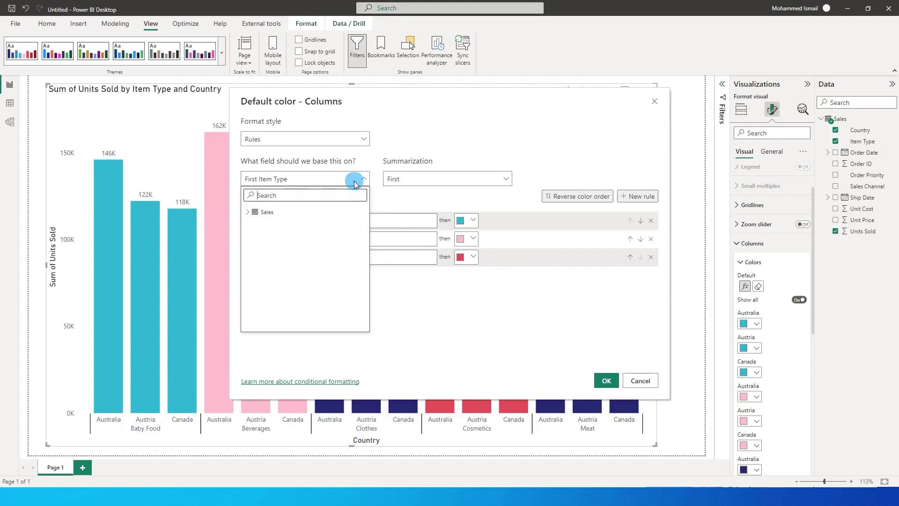
left_click(247, 212)
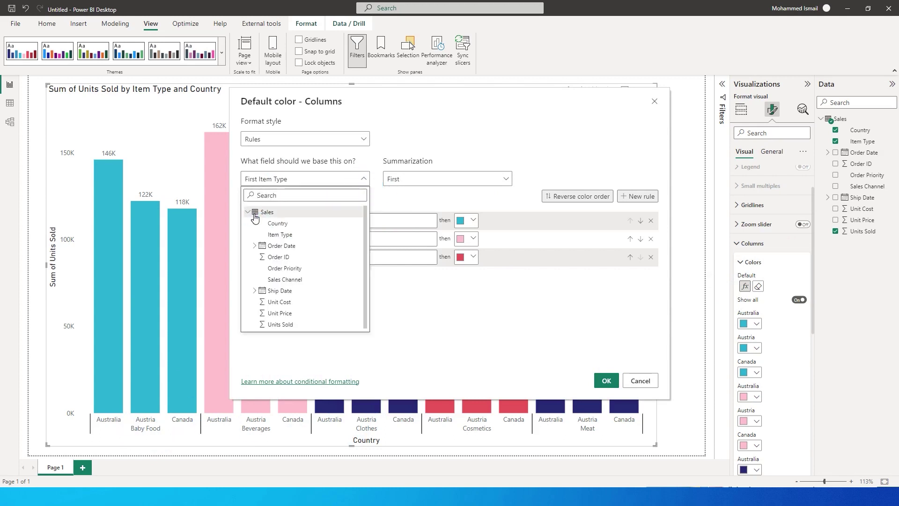
left_click(278, 224)
Replace the rules with Australia teal and Canada red, then apply them
left_click(650, 239)
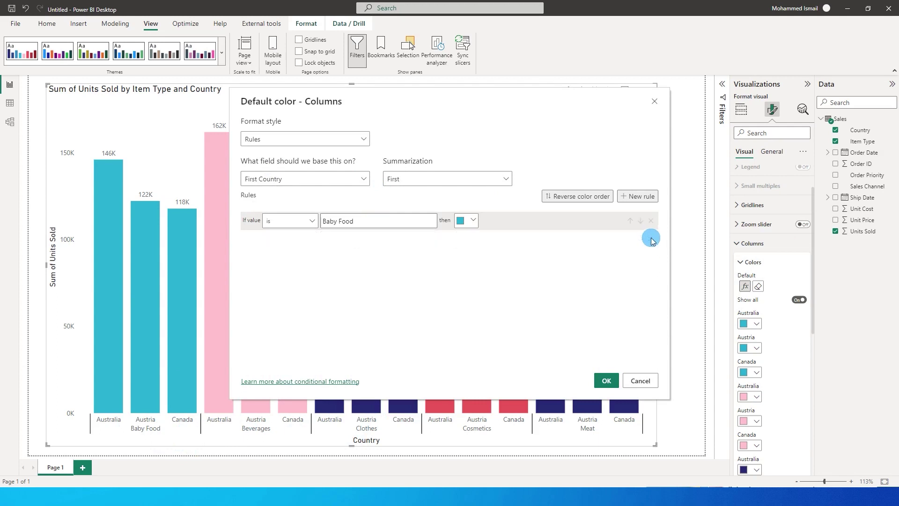
left_click(341, 218)
left_click_drag(378, 221, 321, 220)
type("Australia")
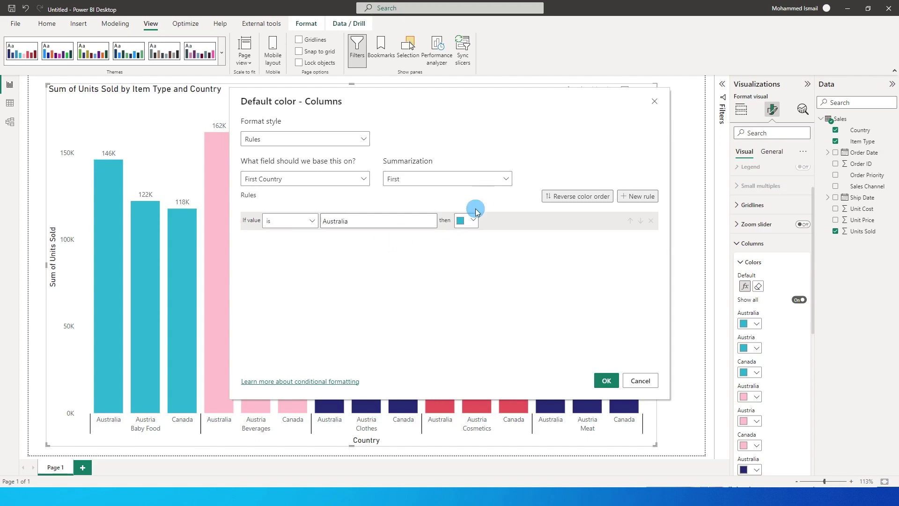
left_click(637, 202)
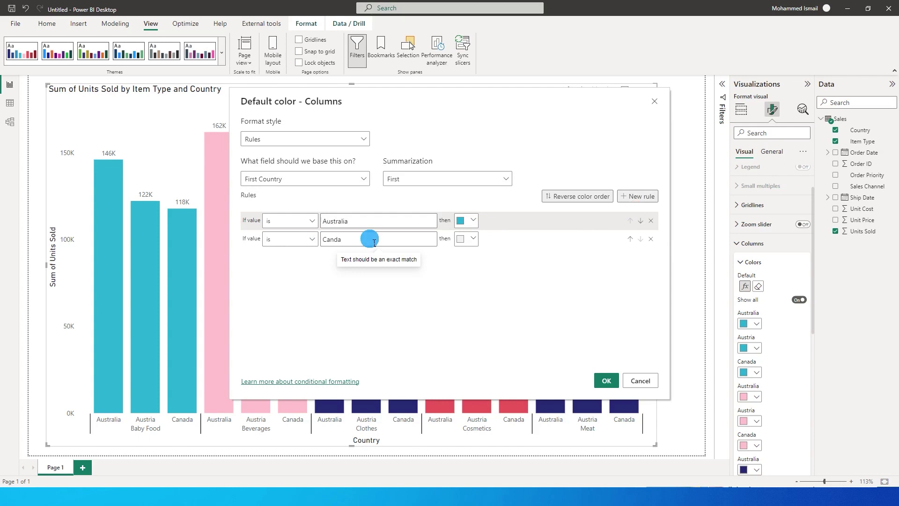
left_click(465, 238)
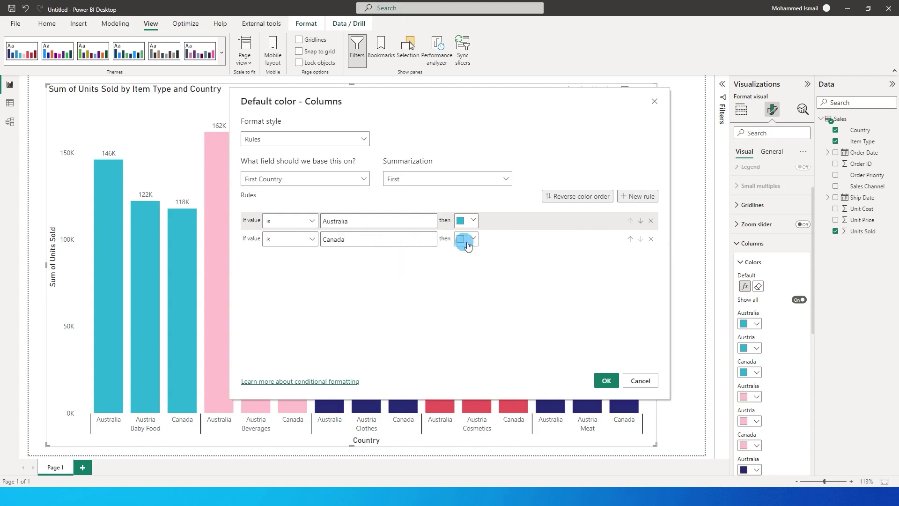
left_click(557, 238)
left_click(606, 385)
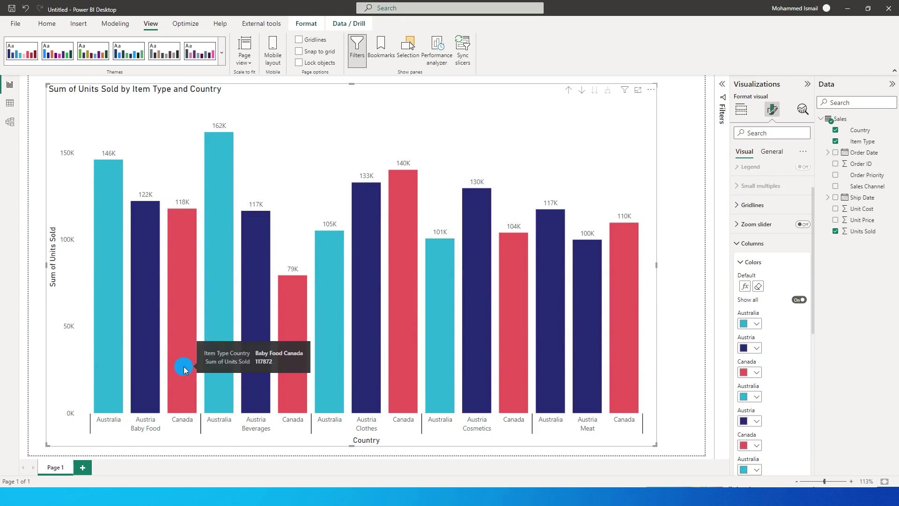
mouse_move(145, 380)
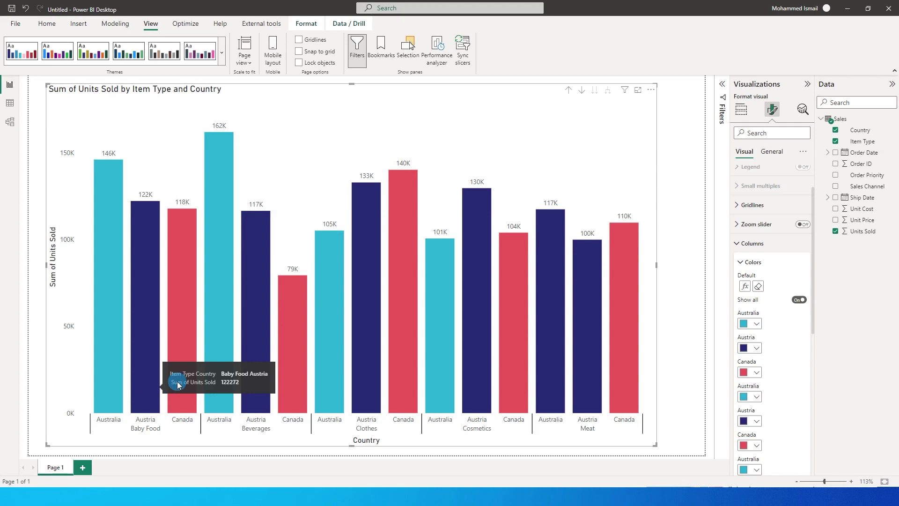
left_click_drag(812, 241, 813, 293)
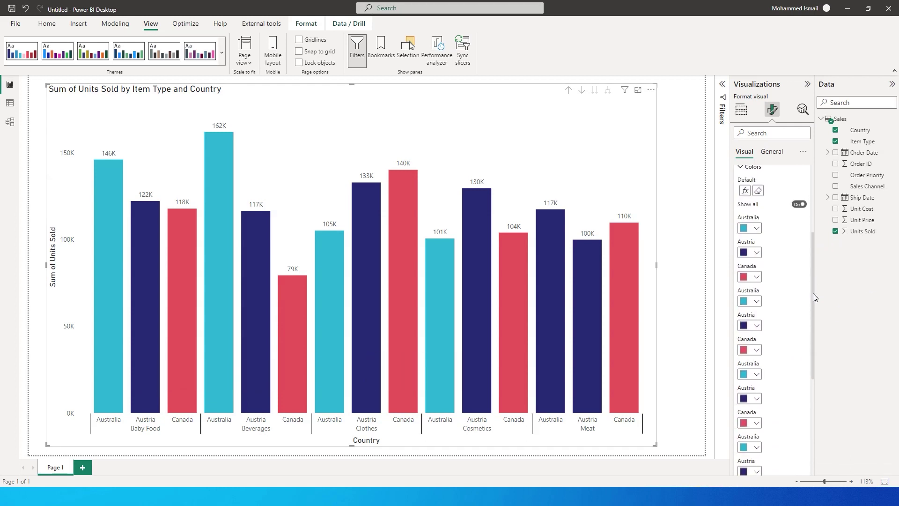
scroll(812, 293, "down", 2)
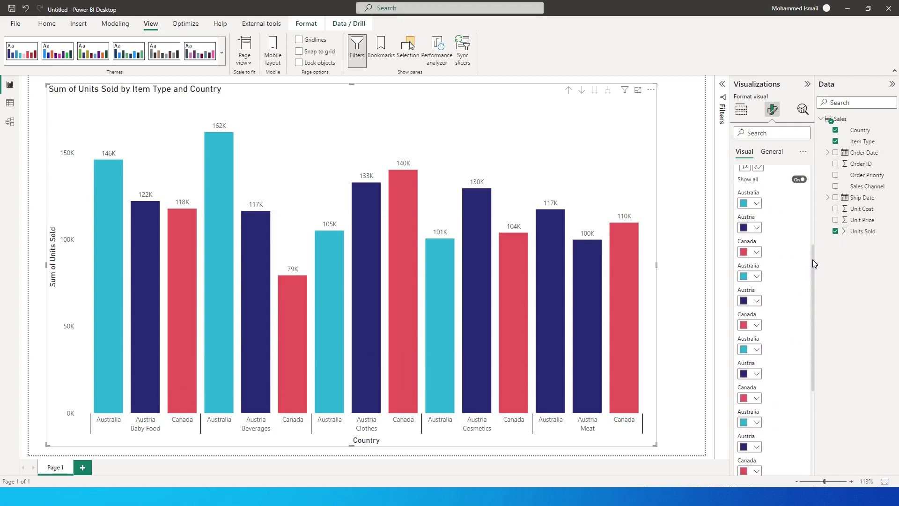
left_click_drag(813, 259, 814, 243)
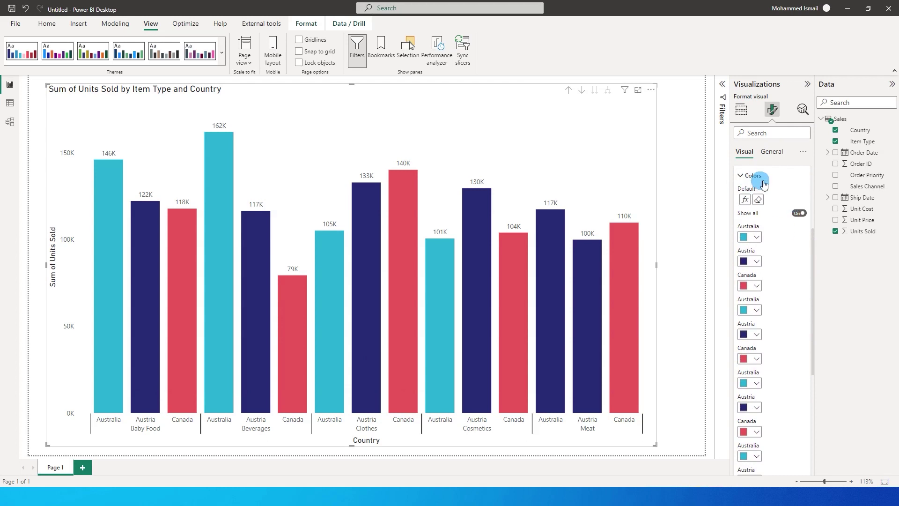
scroll(813, 254, "down", 1)
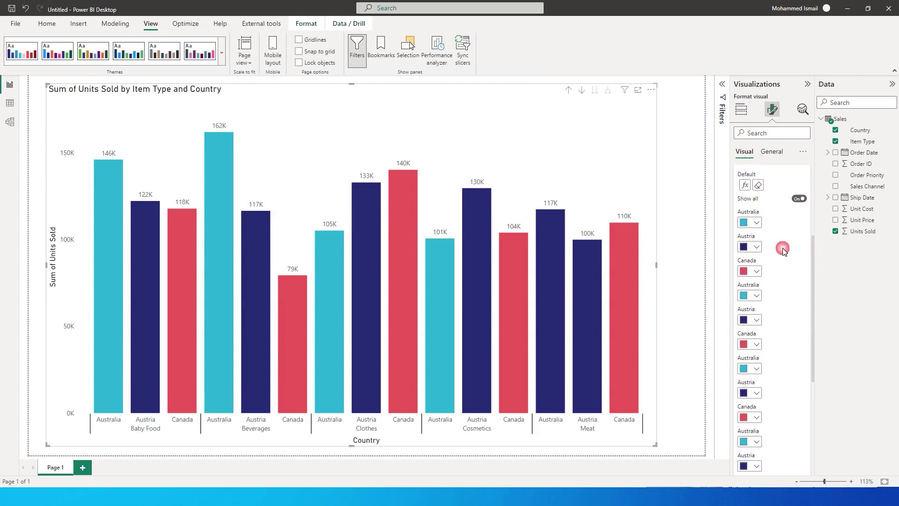
left_click(763, 226)
left_click(788, 223)
scroll(767, 273, "down", 2)
scroll(765, 274, "down", 2)
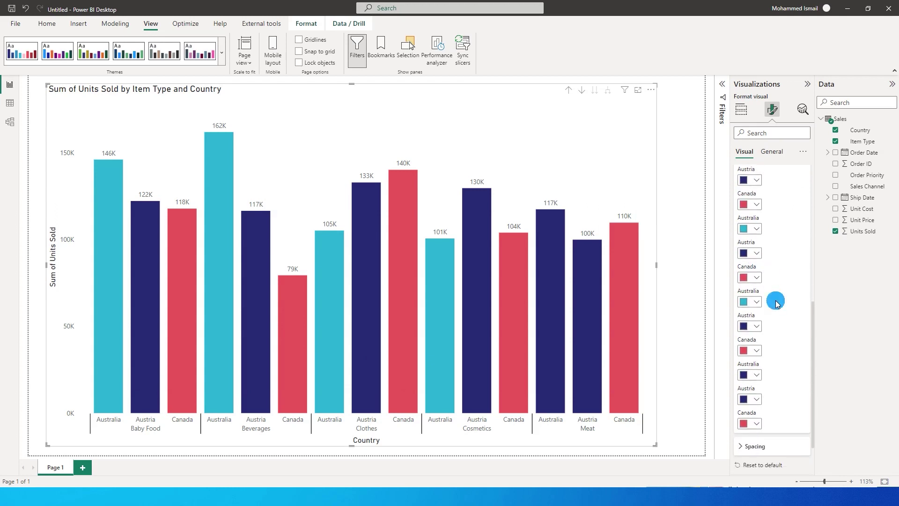
scroll(776, 302, "up", 2)
scroll(775, 302, "up", 2)
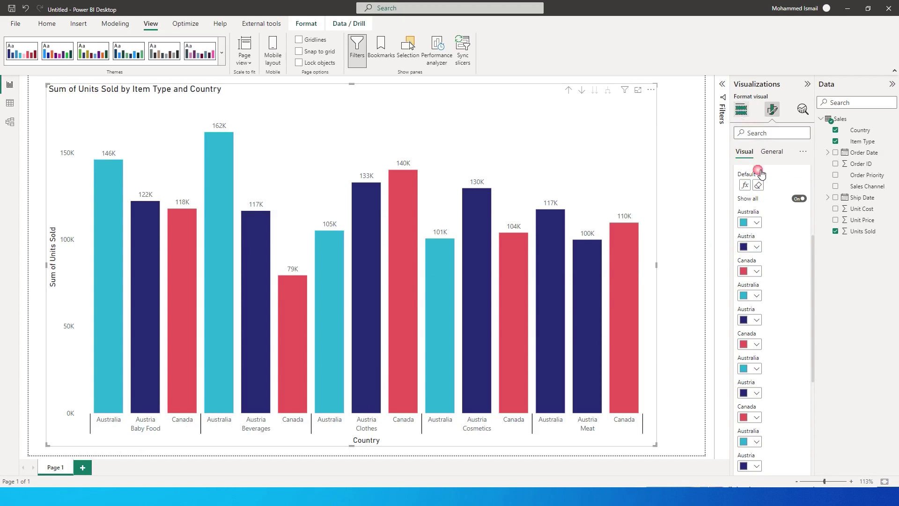
Reopen the Country-based colour rules dialog, leaving Country as the field
left_click(741, 109)
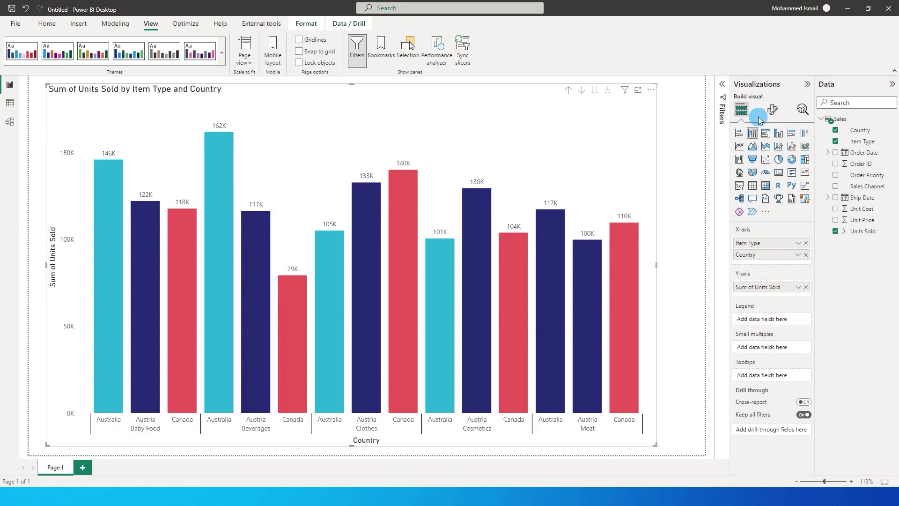
left_click(772, 109)
scroll(762, 314, "down", 1)
scroll(763, 314, "down", 2)
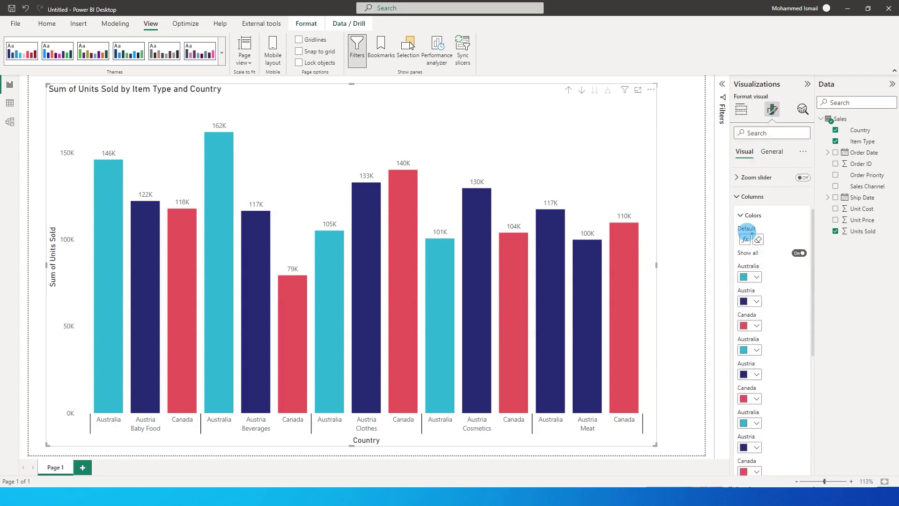
left_click(746, 238)
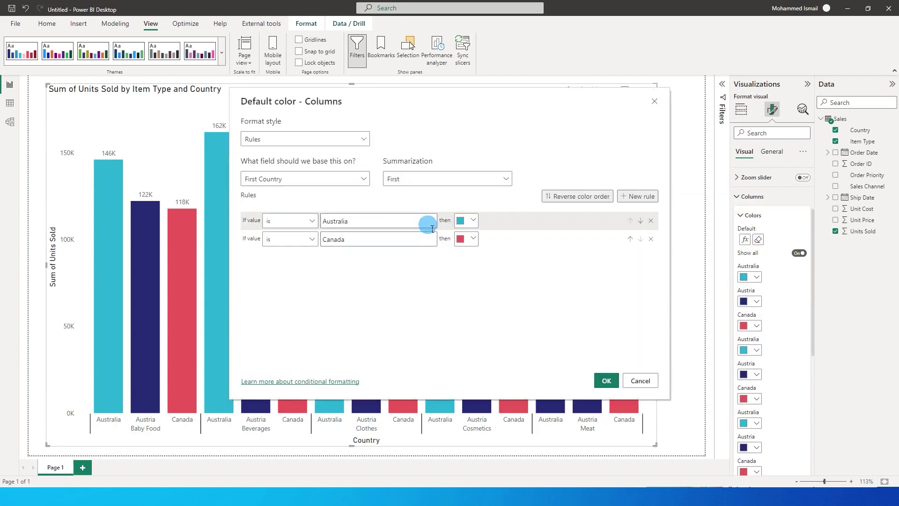
left_click(314, 180)
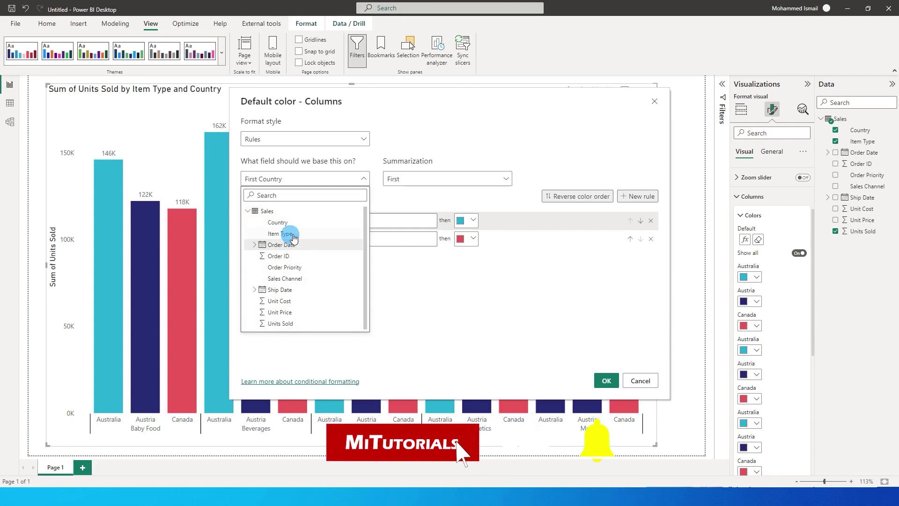
left_click(578, 274)
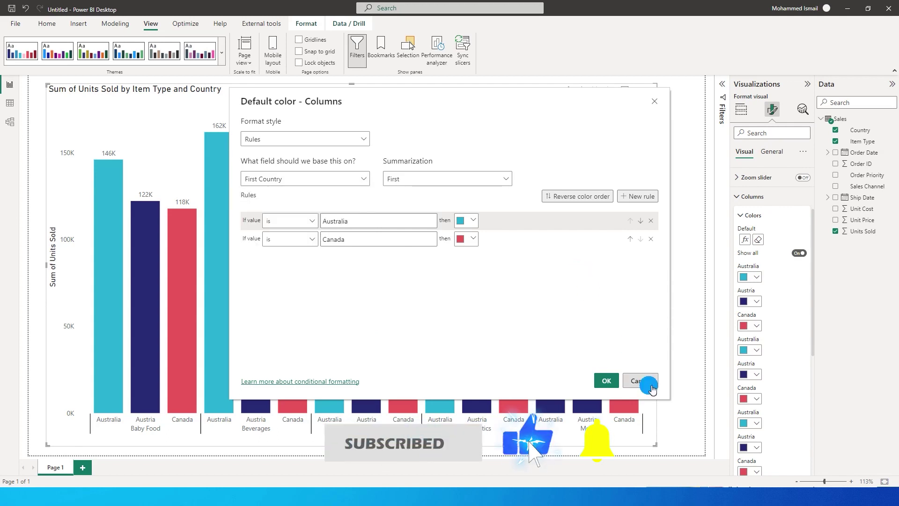